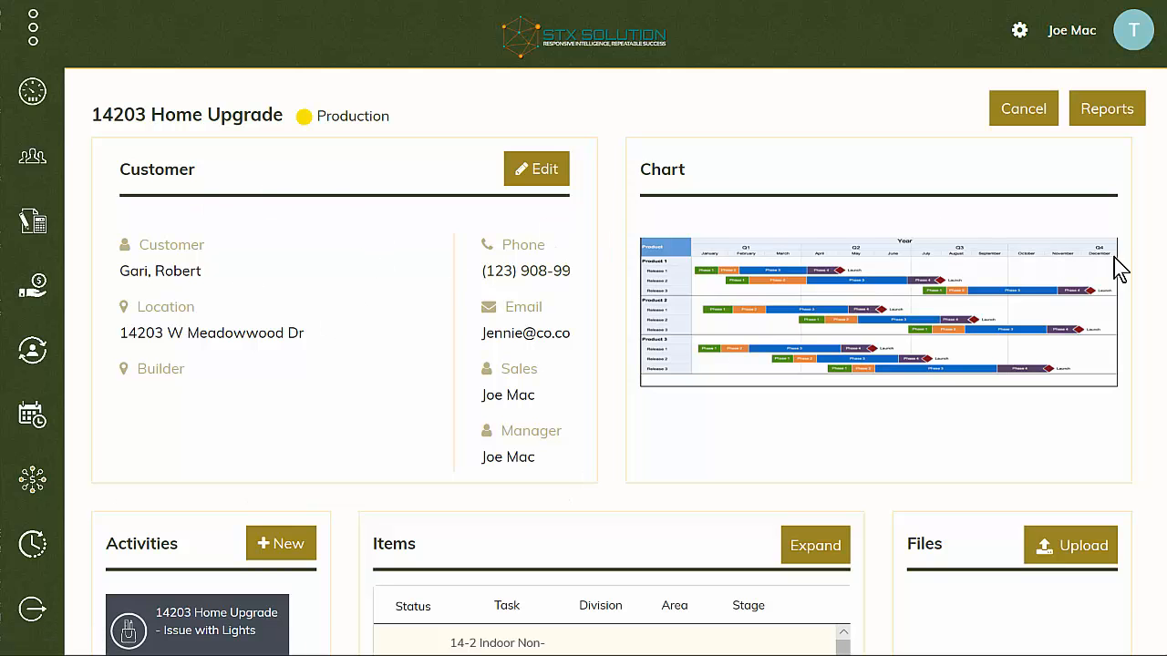
- Examine the 14203 Home Upgrade job page's sections, from activities and items through work, purchases, billing and changes to scope and contacts
scroll(1160, 253, "down", 5)
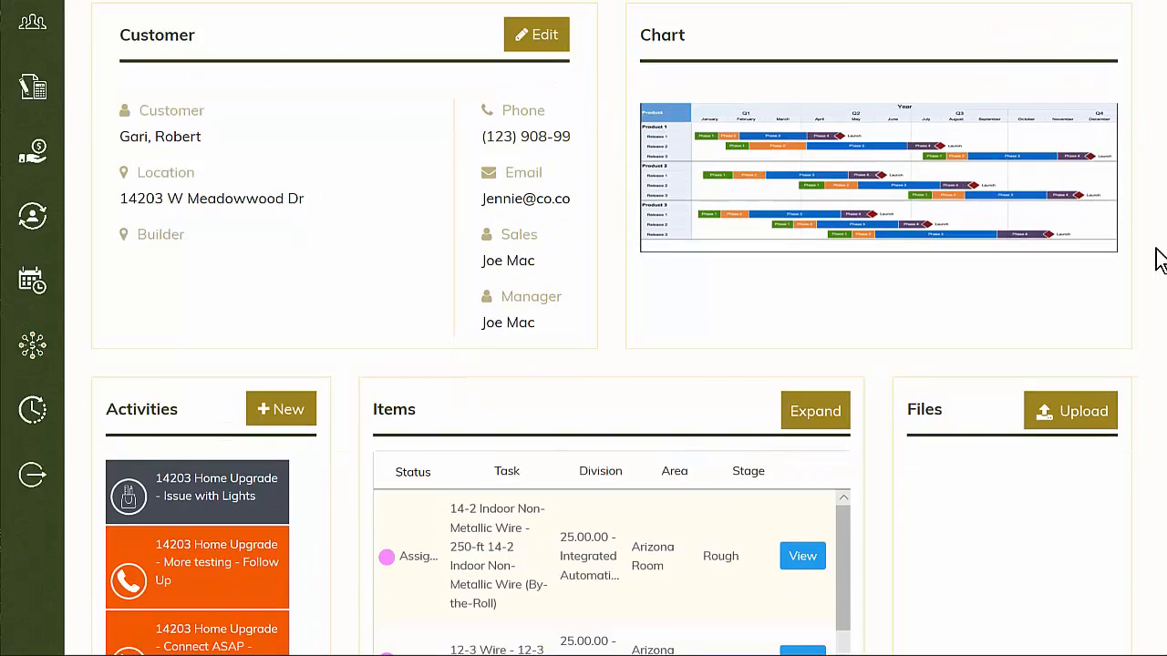
scroll(1159, 260, "down", 1)
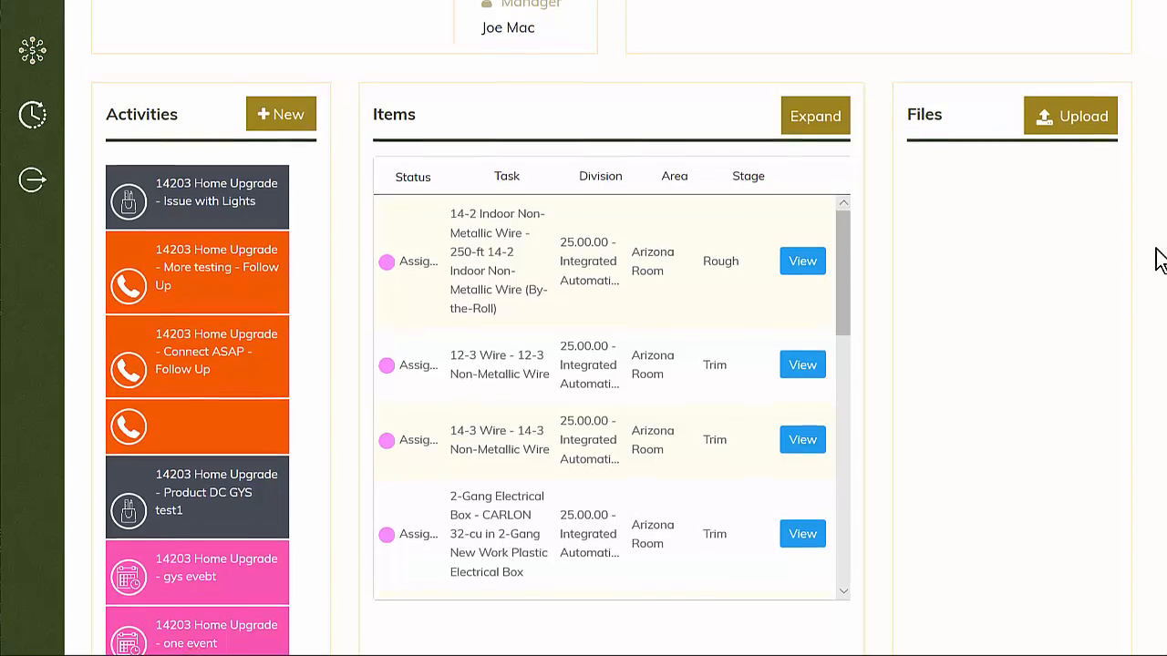
scroll(1159, 260, "down", 9)
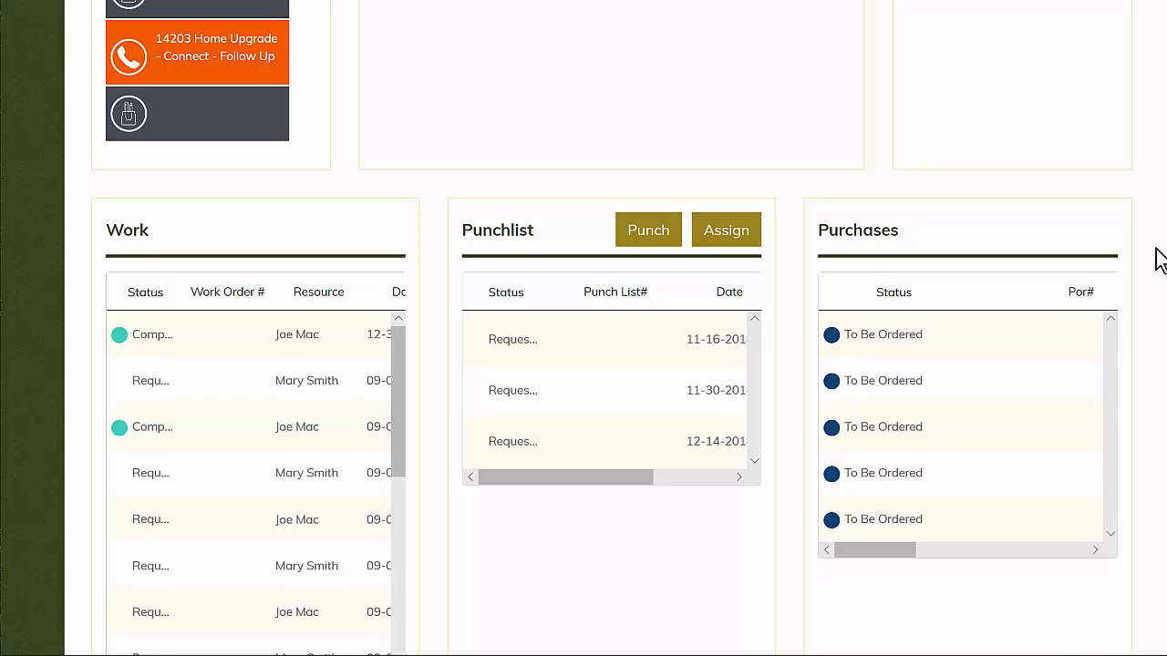
scroll(1160, 260, "down", 2)
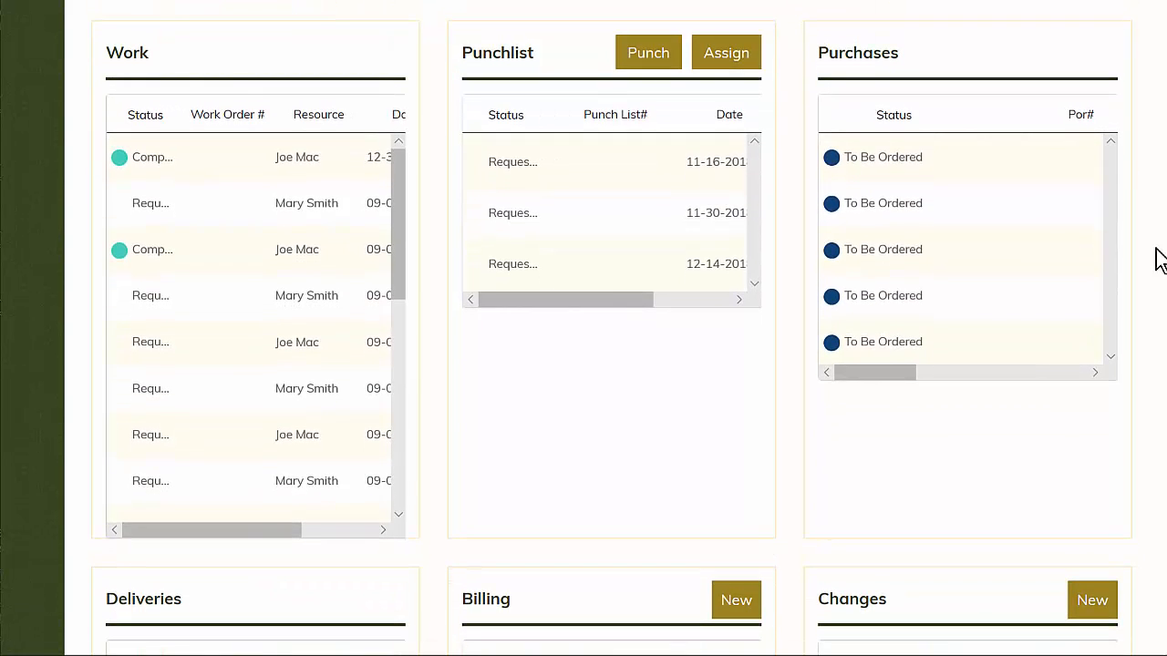
scroll(1160, 260, "down", 5)
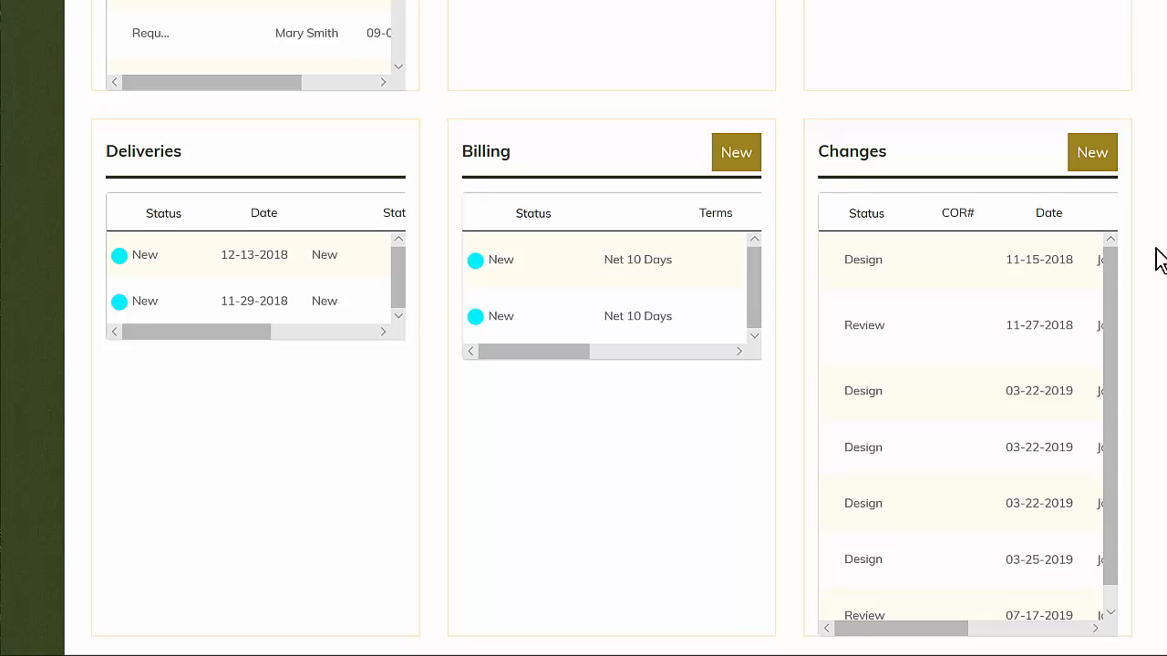
scroll(1159, 260, "down", 5)
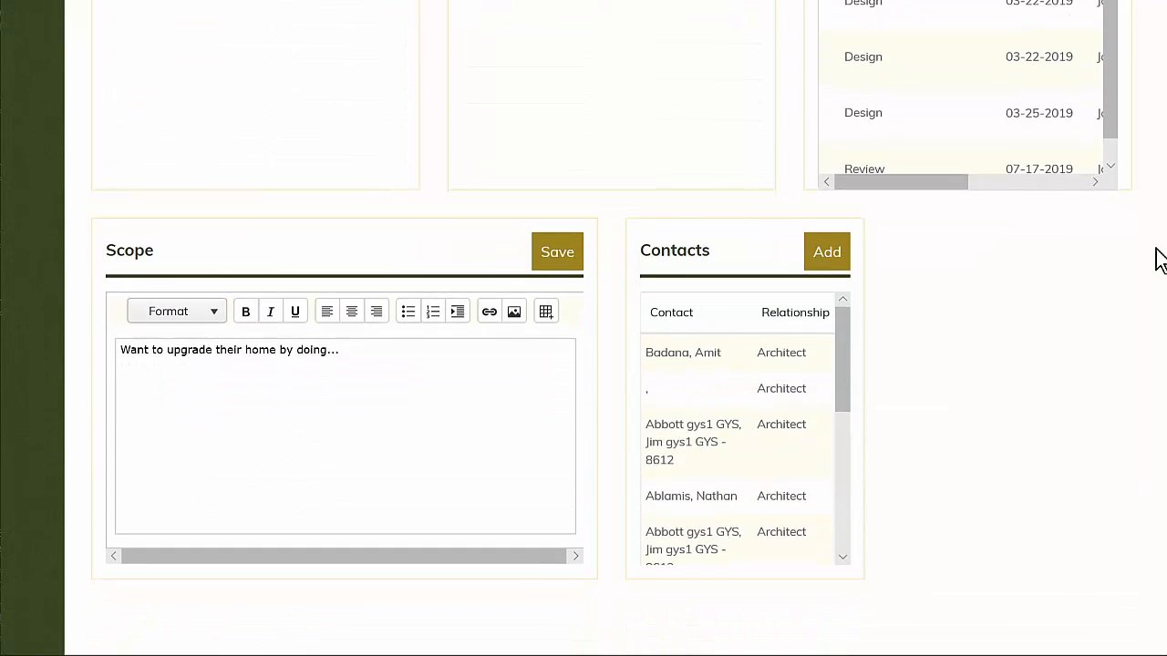
scroll(1159, 260, "up", 10)
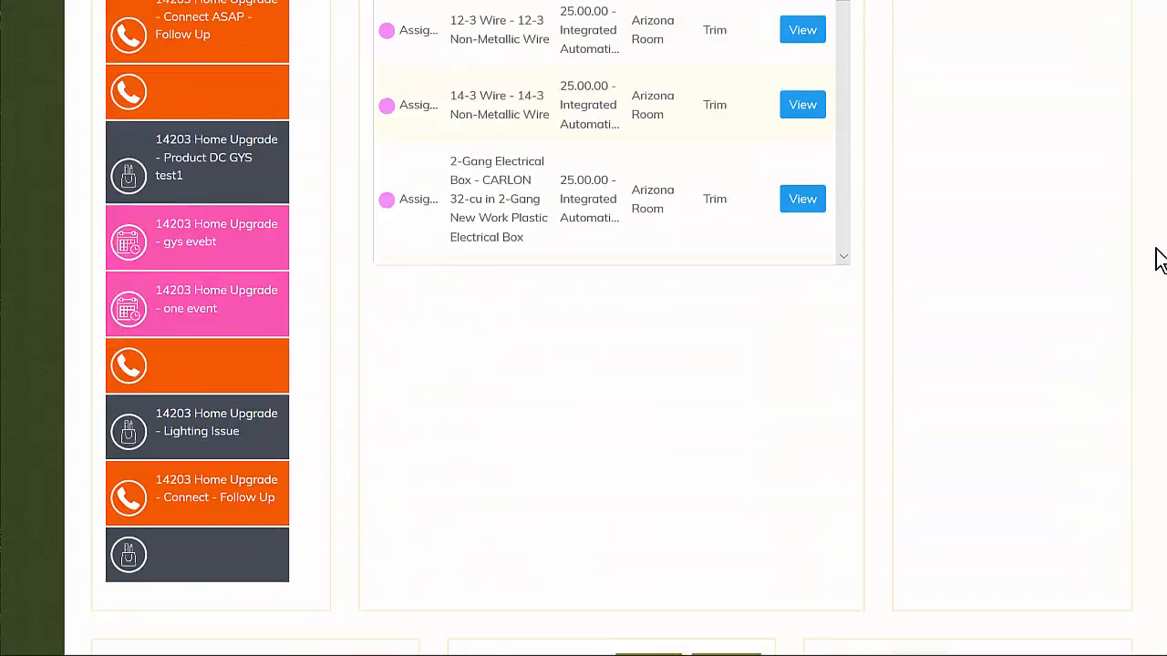
scroll(1159, 259, "up", 5)
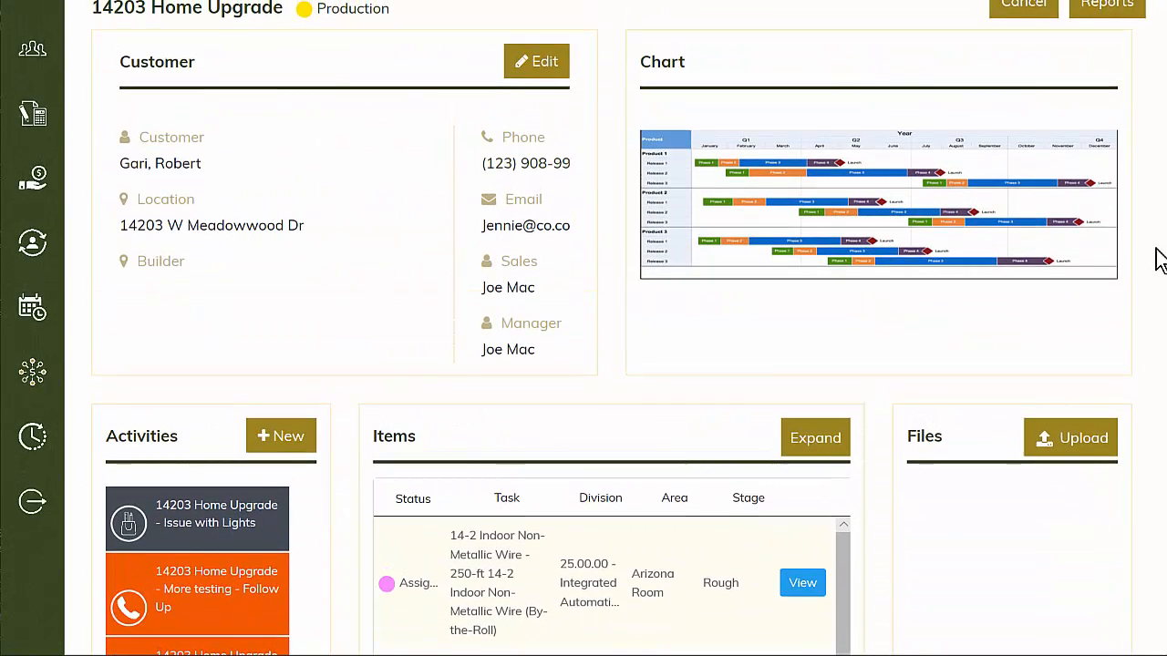
- Expand the job's items list and select the Ultra Flat Ceiling White Latex Paint and 2-Gang Electrical Box items
left_click(815, 439)
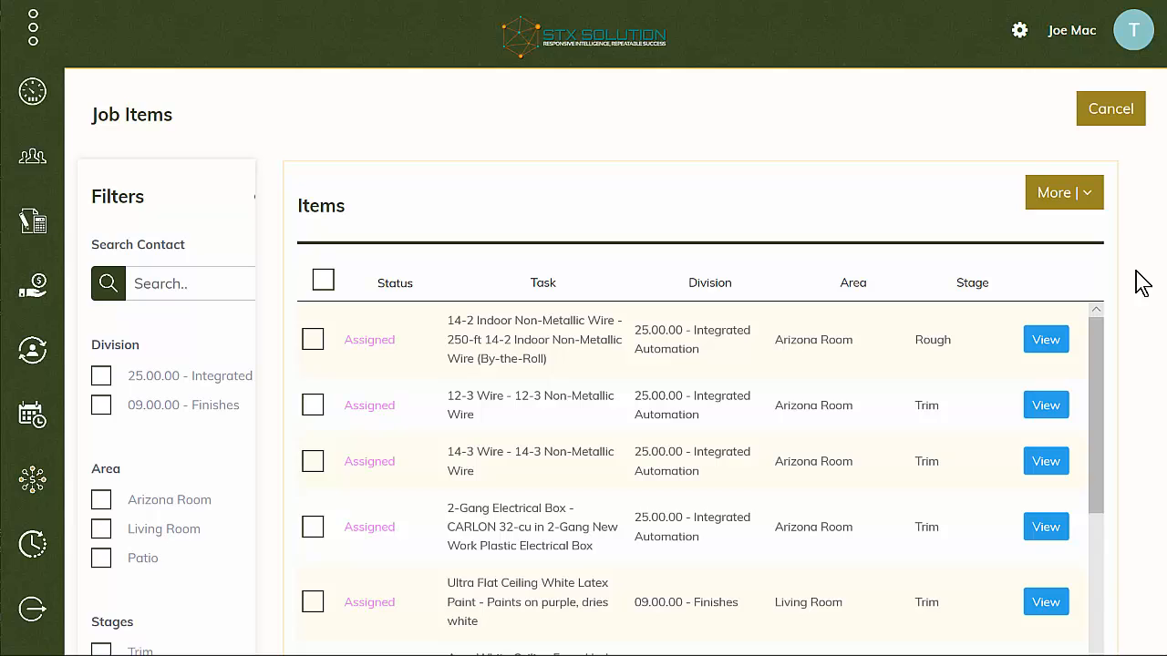
scroll(1141, 283, "down", 2)
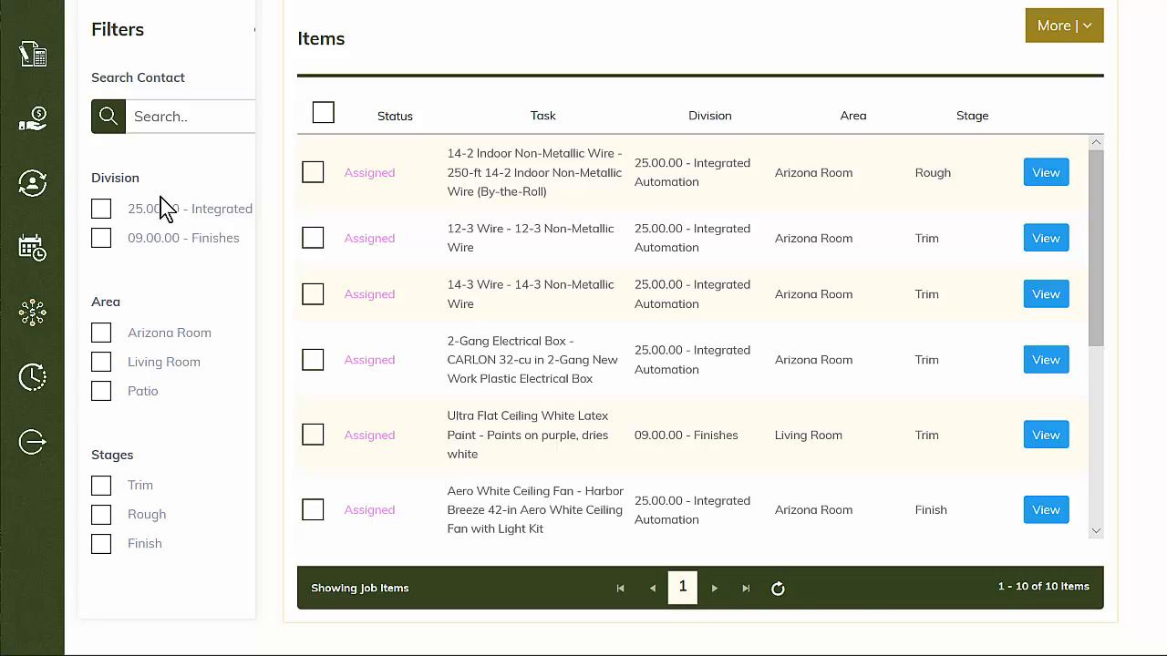
left_click(311, 435)
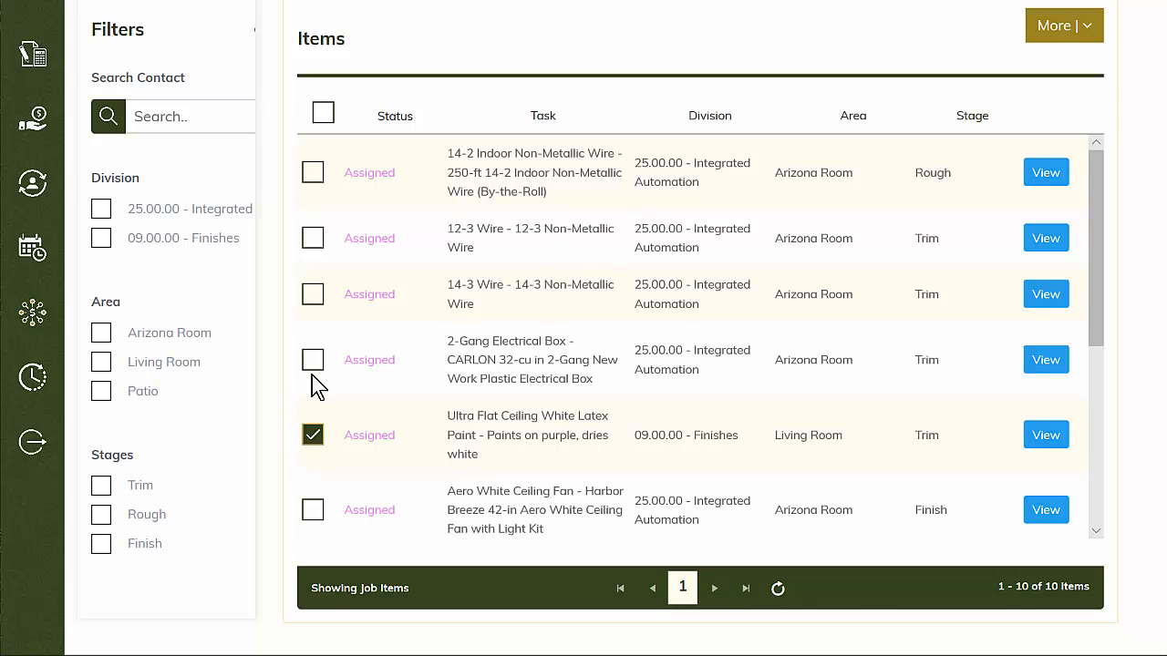
left_click(313, 361)
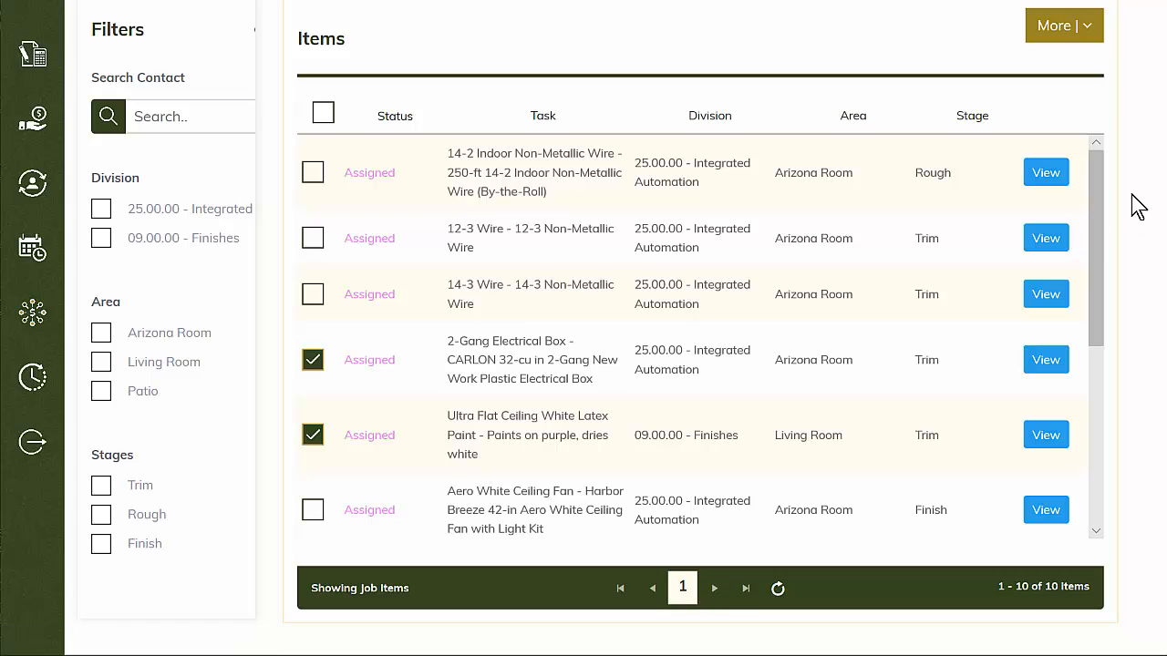
- Open the assignment form for the selected job items and submit the assignment
scroll(1138, 206, "up", 2)
left_click(1093, 200)
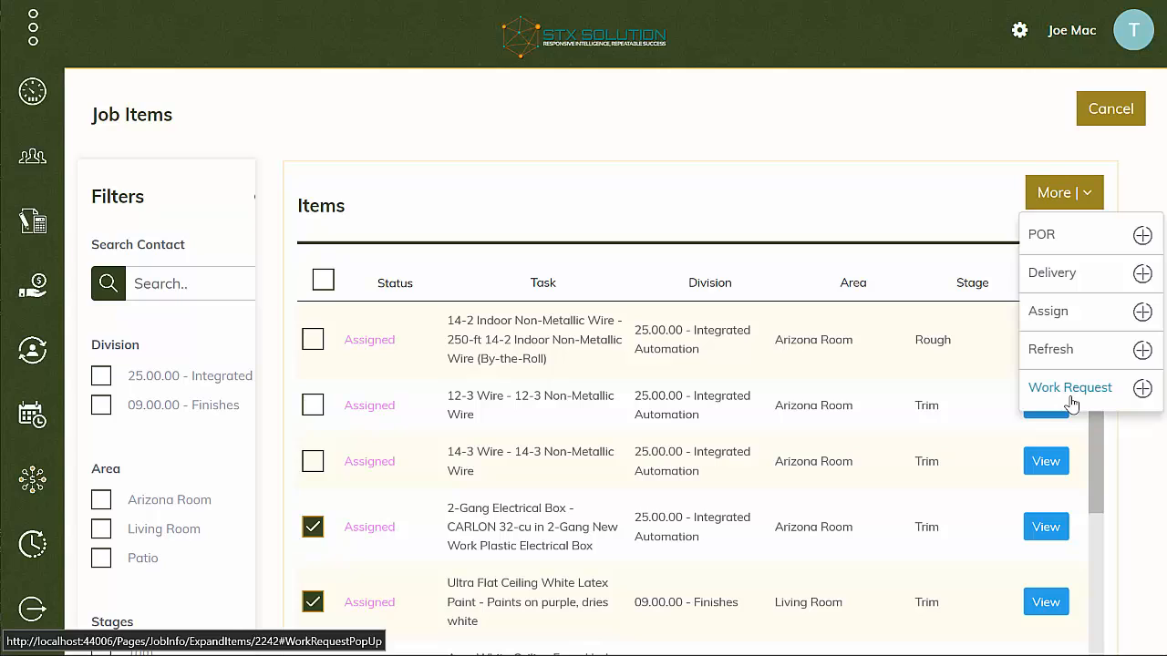
left_click(1048, 312)
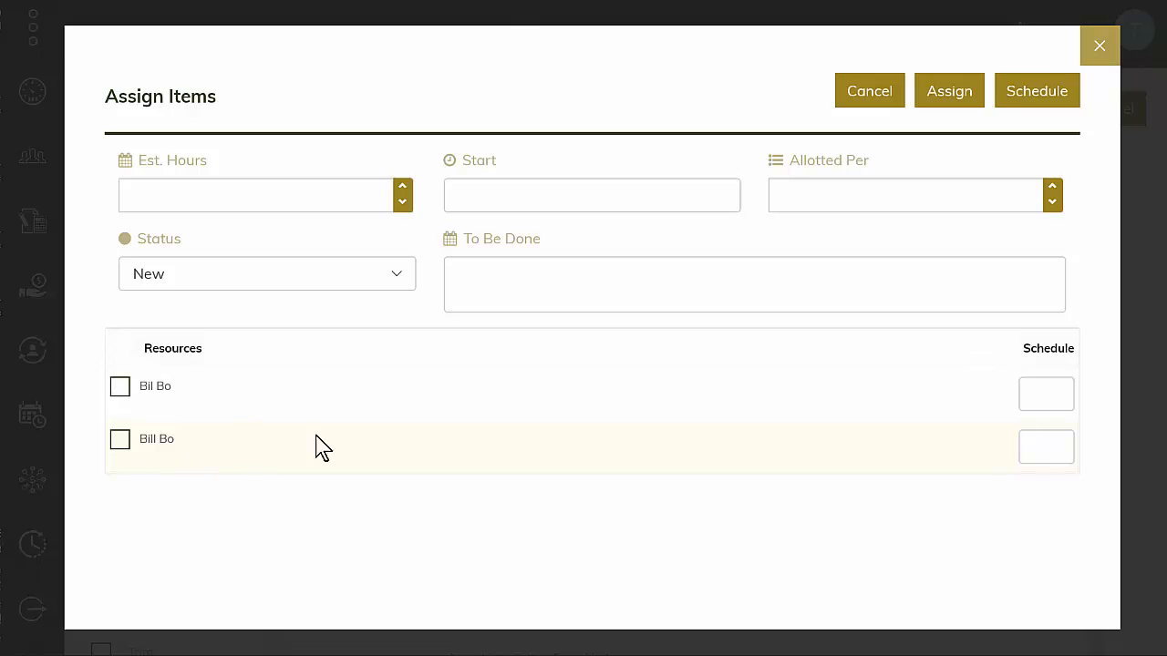
left_click(951, 96)
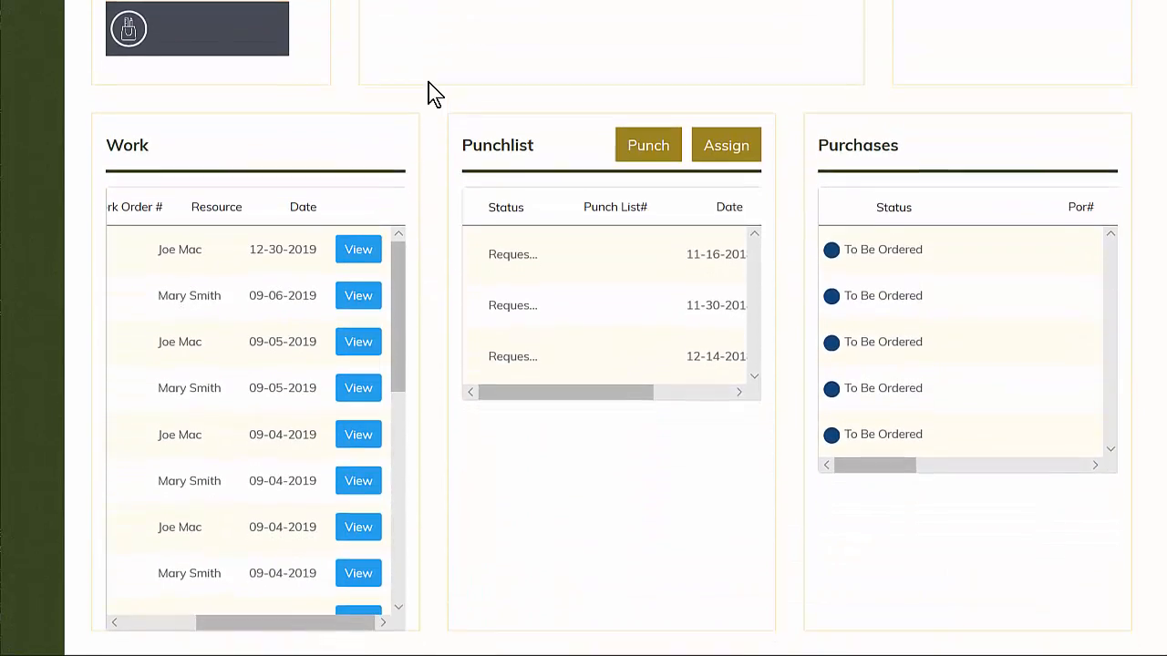
- Open the work order dated 09-06-2019 from the job's work list and examine its findings, recommendations, actuals and files sections
scroll(428, 82, "down", 1)
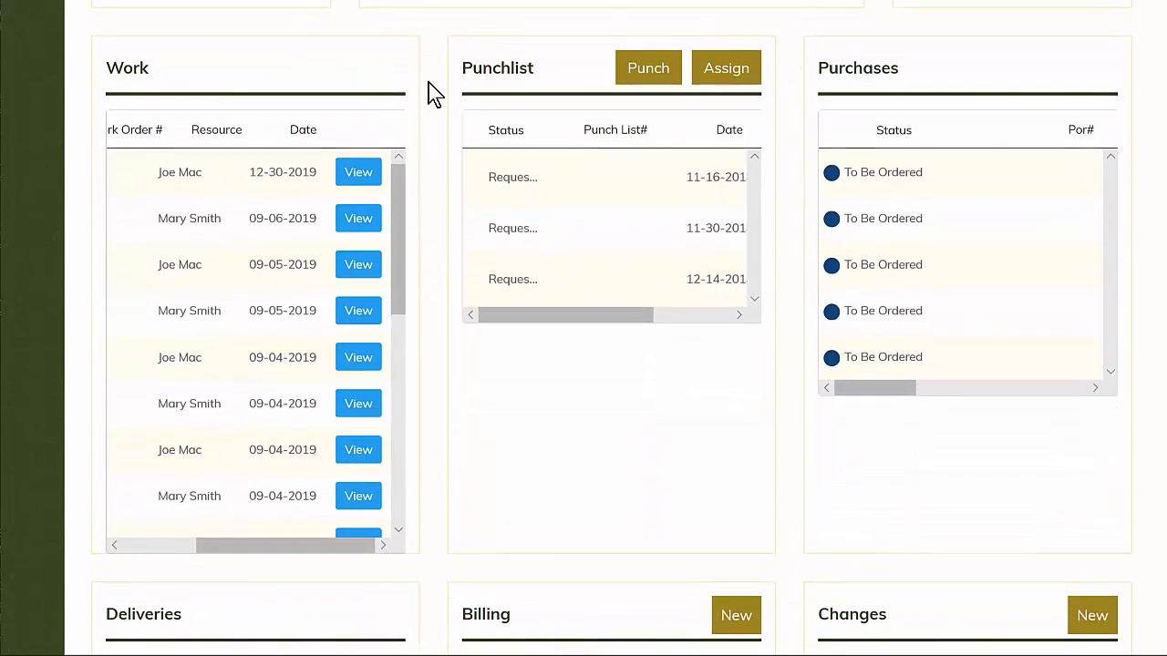
left_click(358, 226)
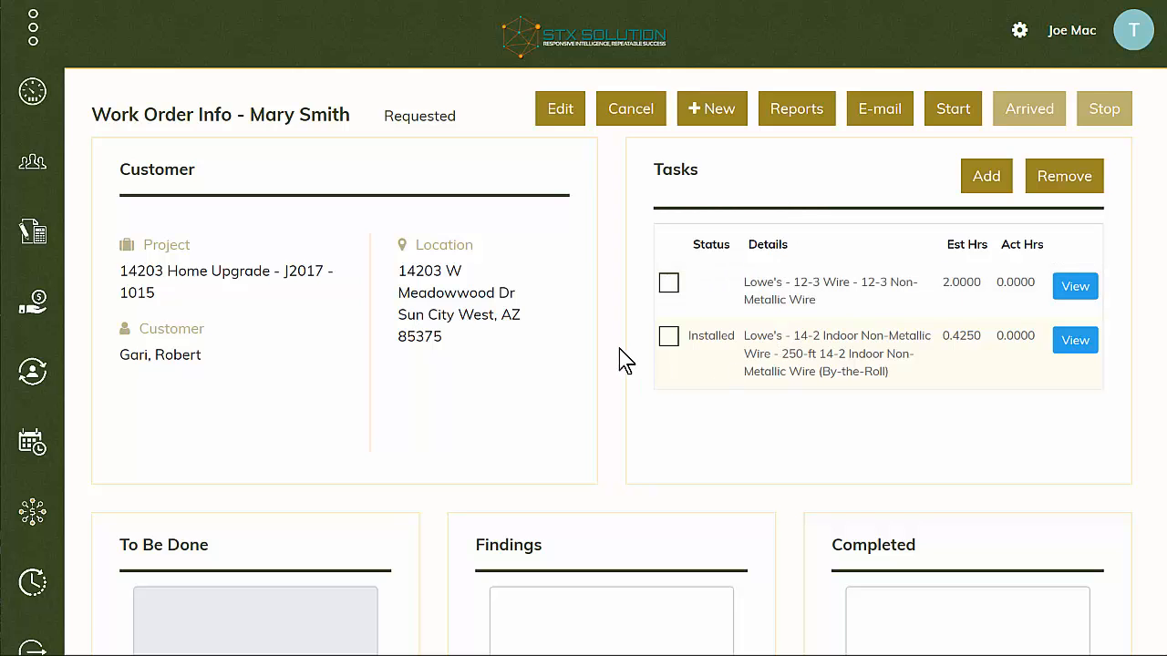
scroll(626, 358, "down", 5)
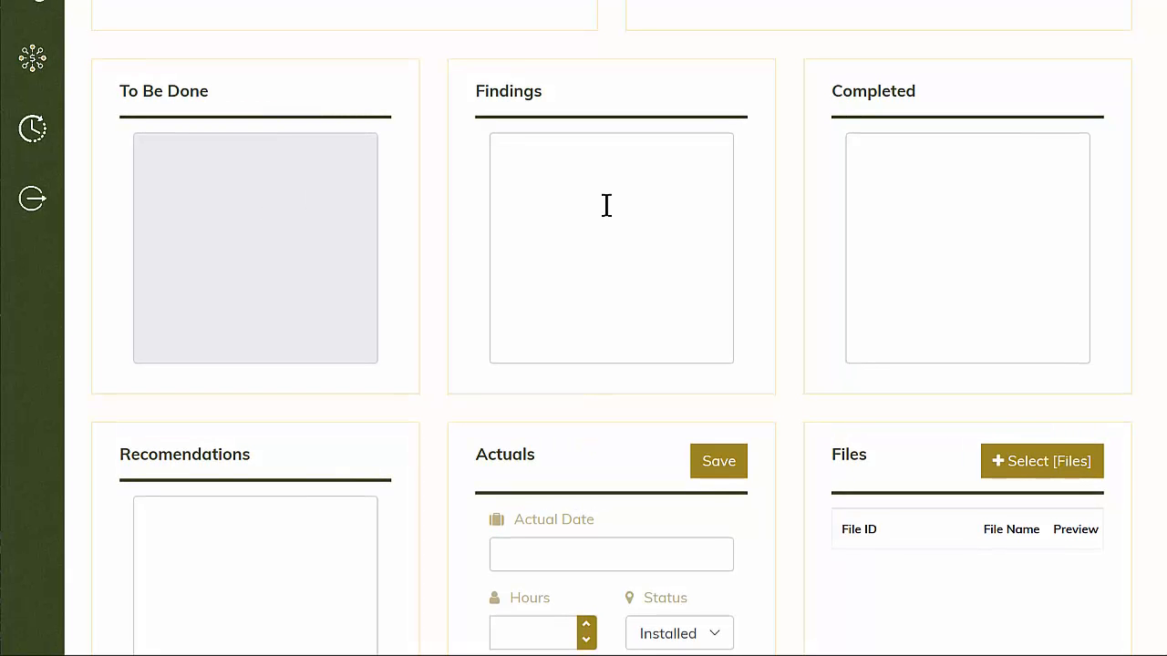
scroll(780, 187, "down", 1)
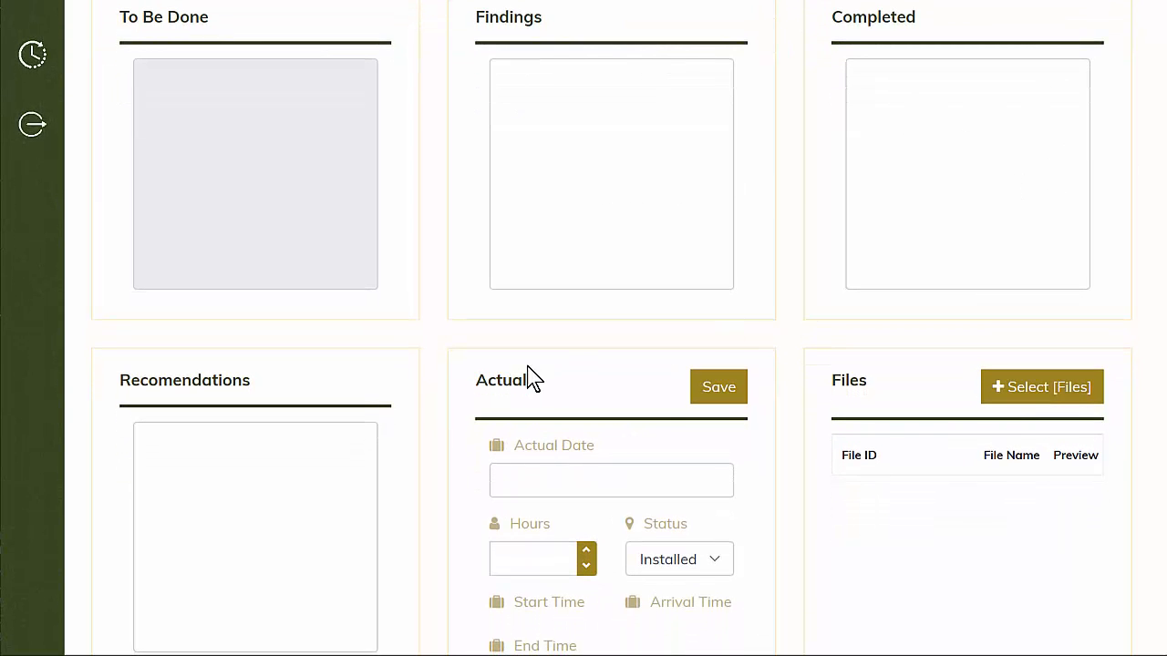
scroll(432, 386, "down", 2)
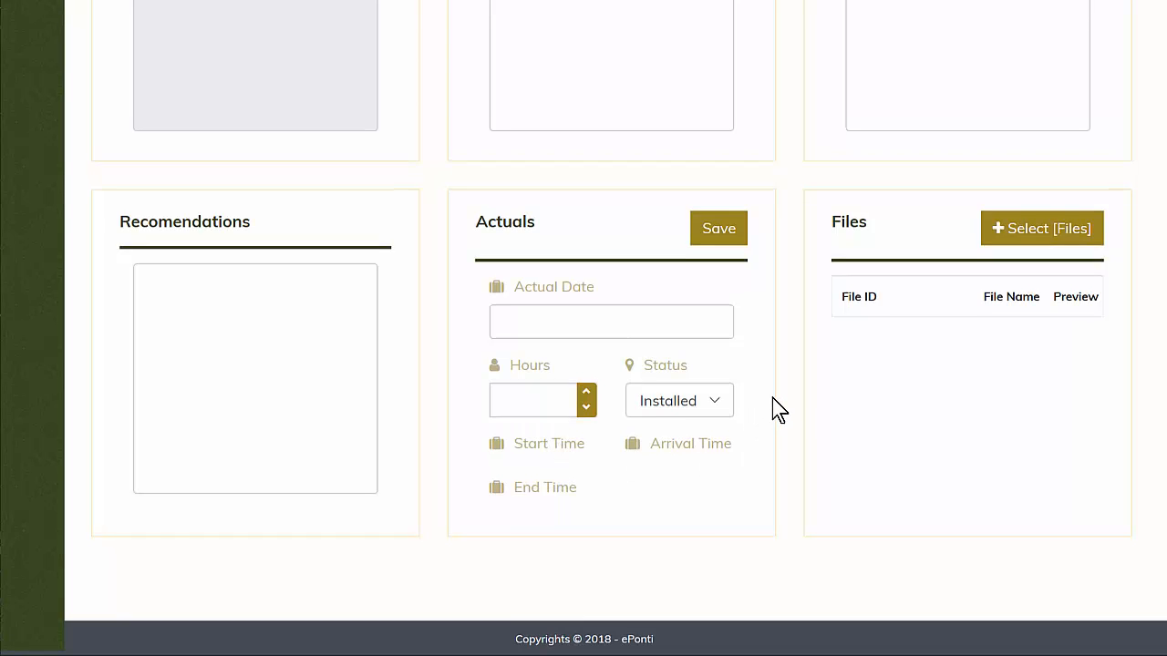
scroll(775, 409, "up", 8)
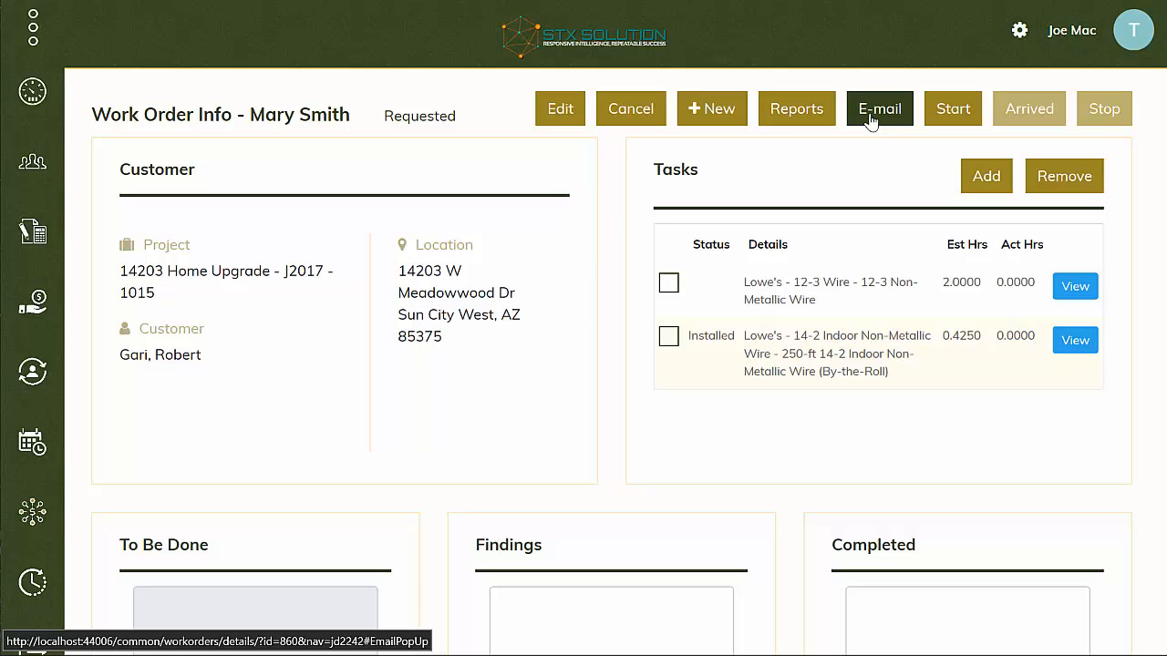
- Start a new case from the work order
left_click(728, 120)
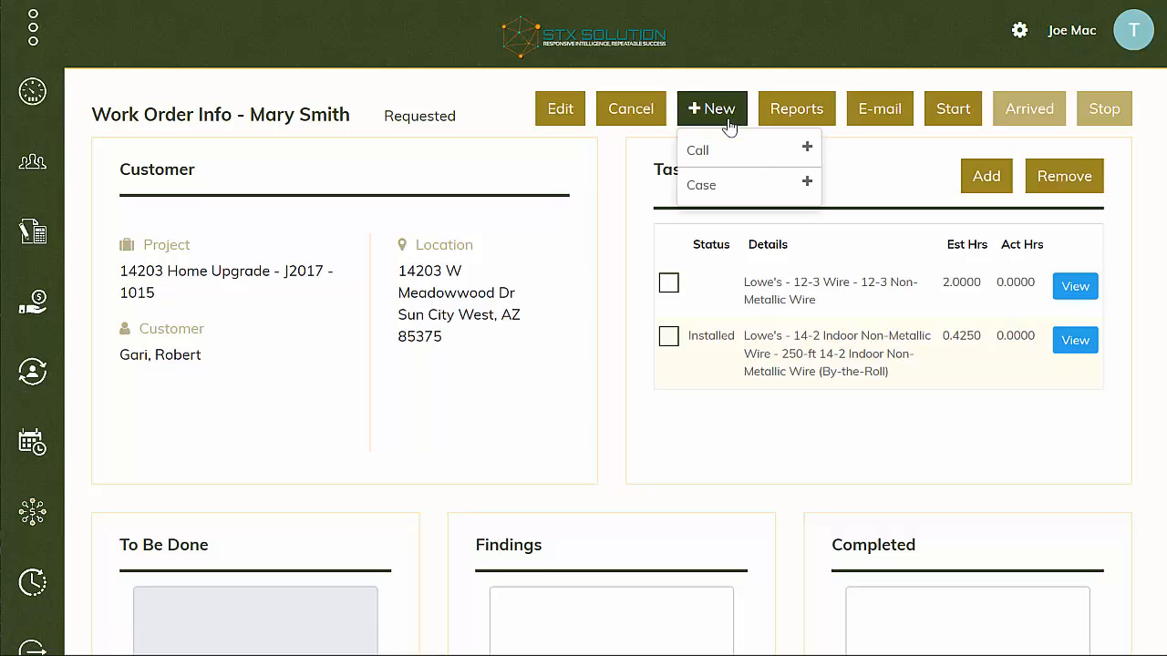
left_click(728, 194)
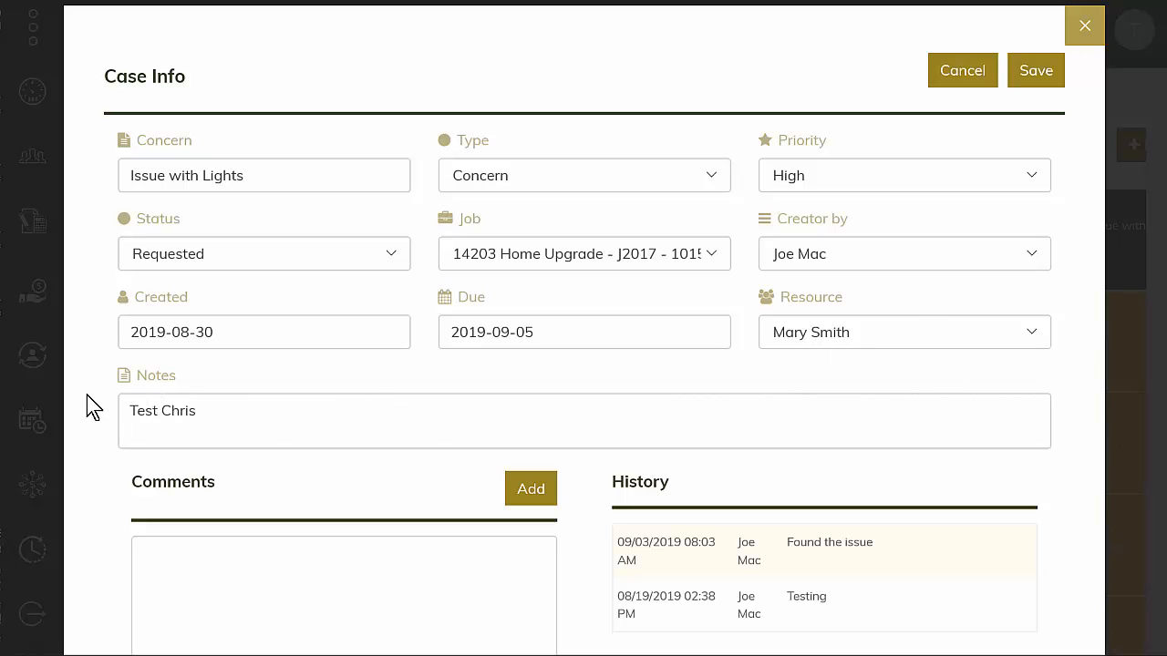
- Add the comment "Yes, I found that..." to the Issue with Lights case and close the case
left_click(302, 580)
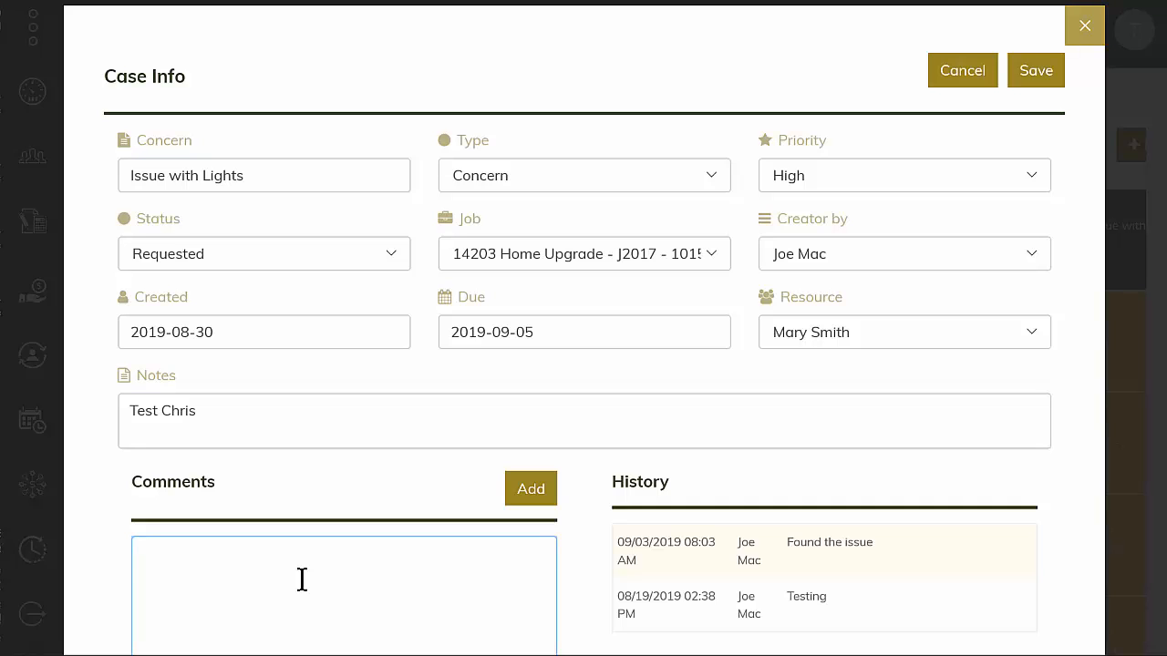
type("Yes, I found that")
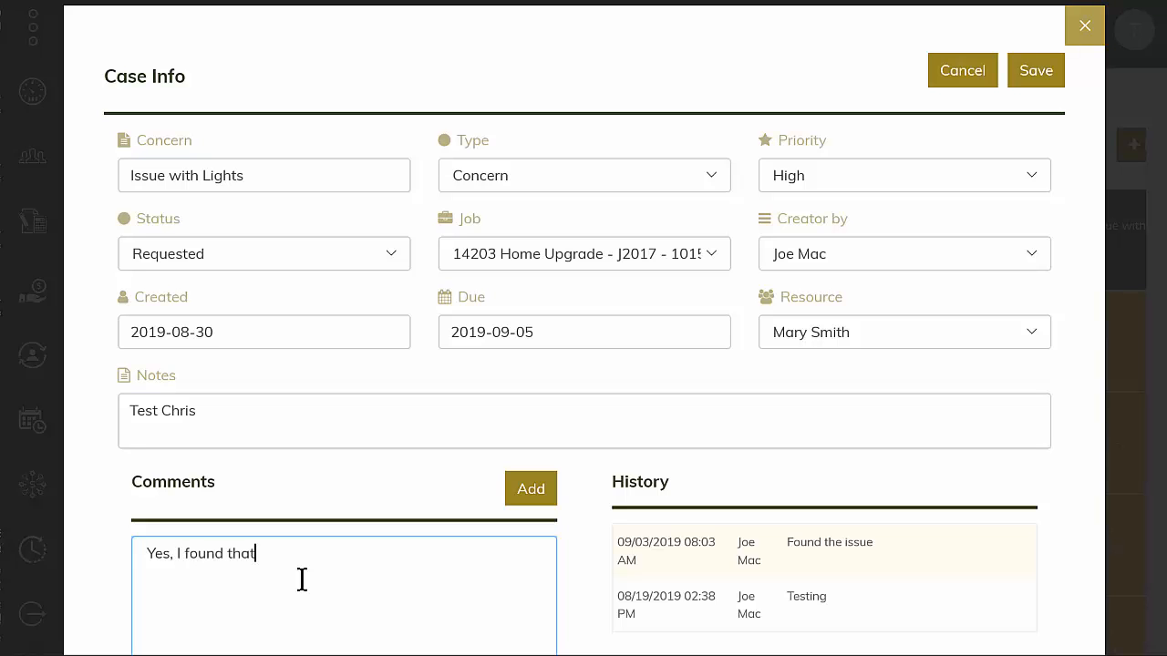
type("...")
left_click(521, 494)
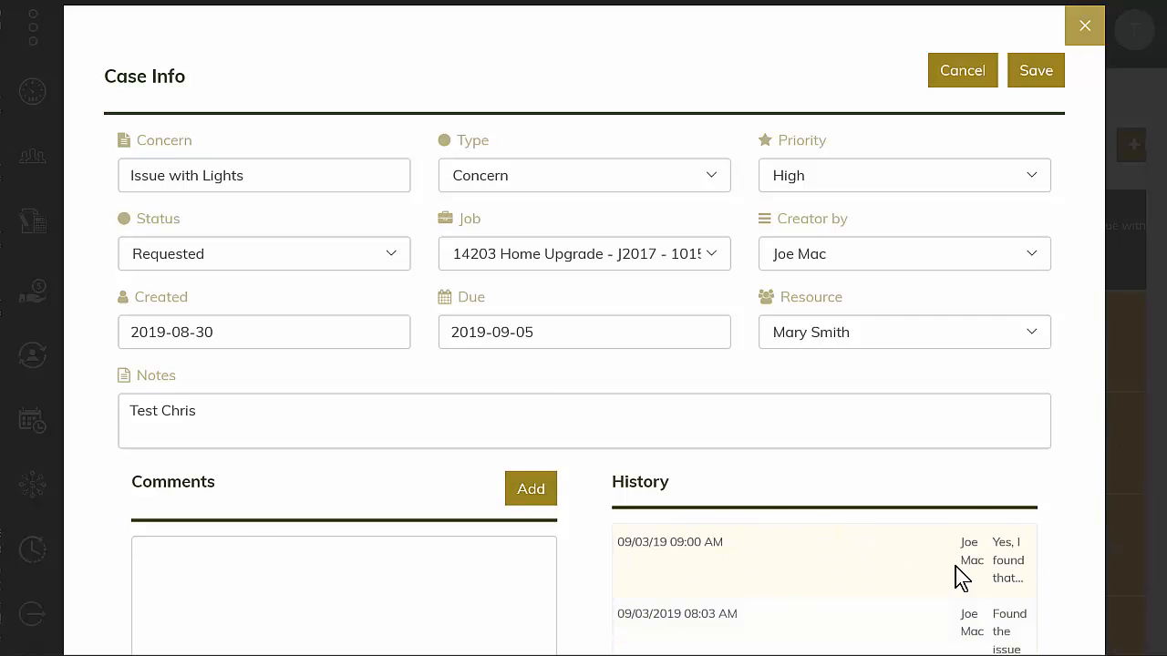
left_click(1085, 26)
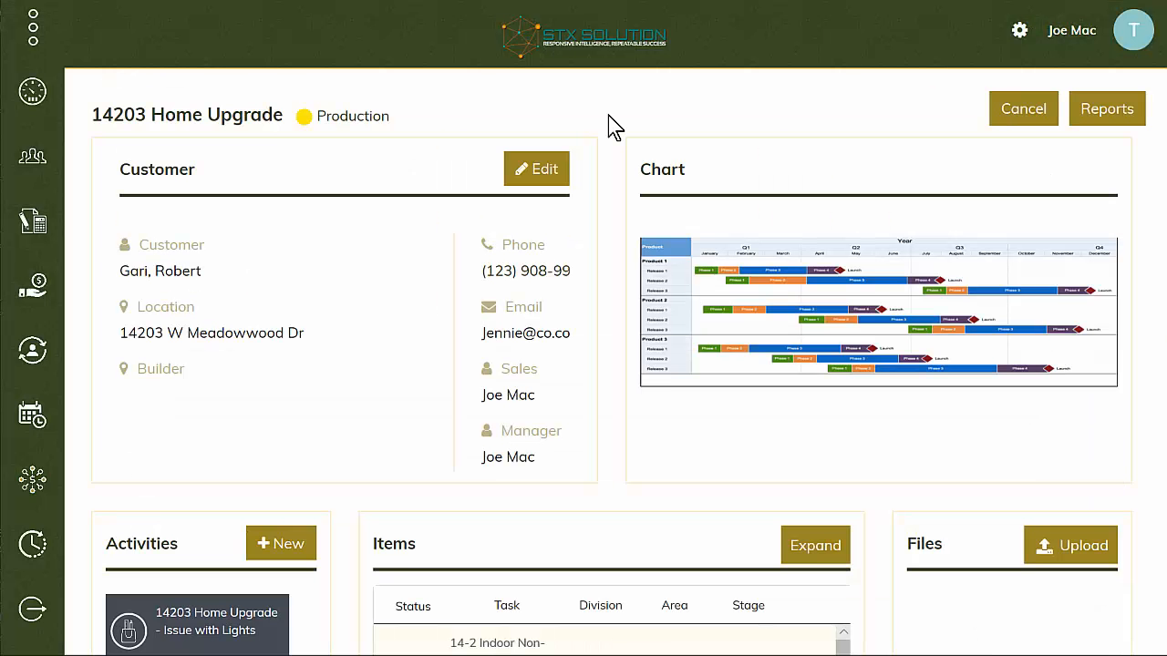
- Review the activities and items lists of the 14203 Home Upgrade job
scroll(613, 128, "down", 3)
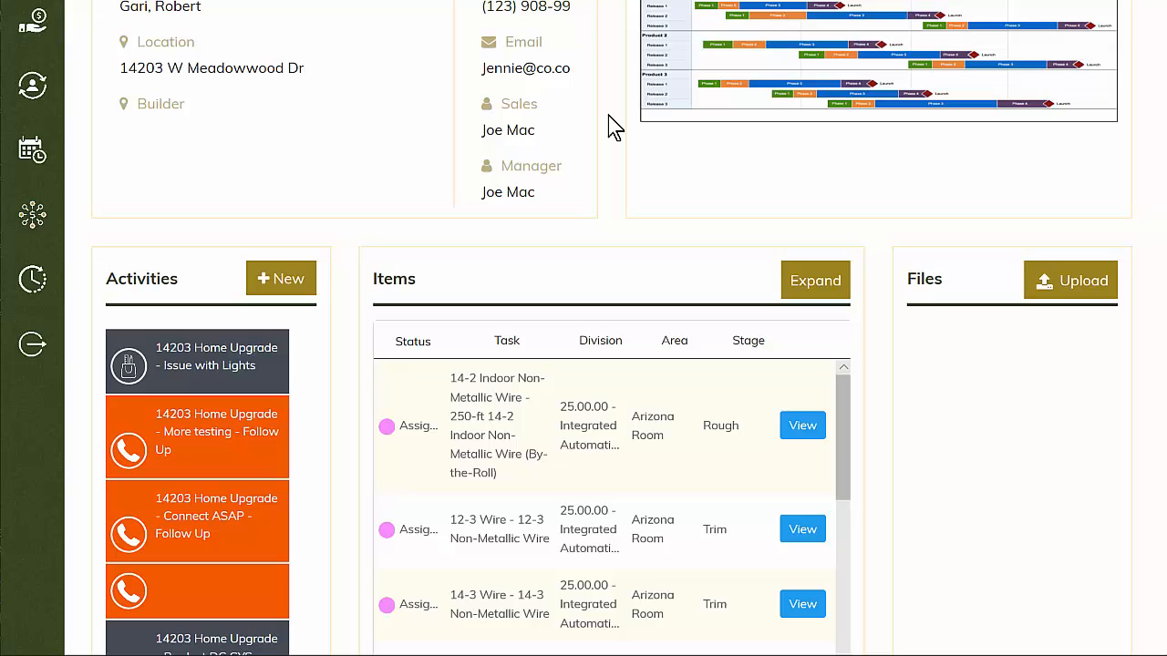
scroll(613, 127, "down", 2)
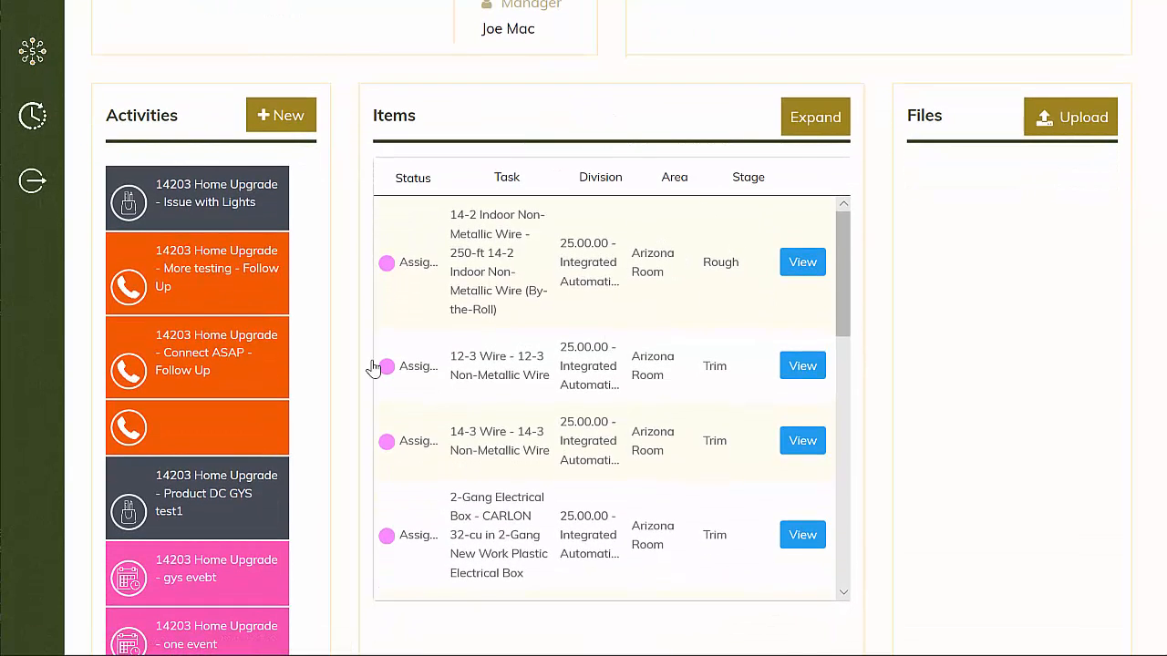